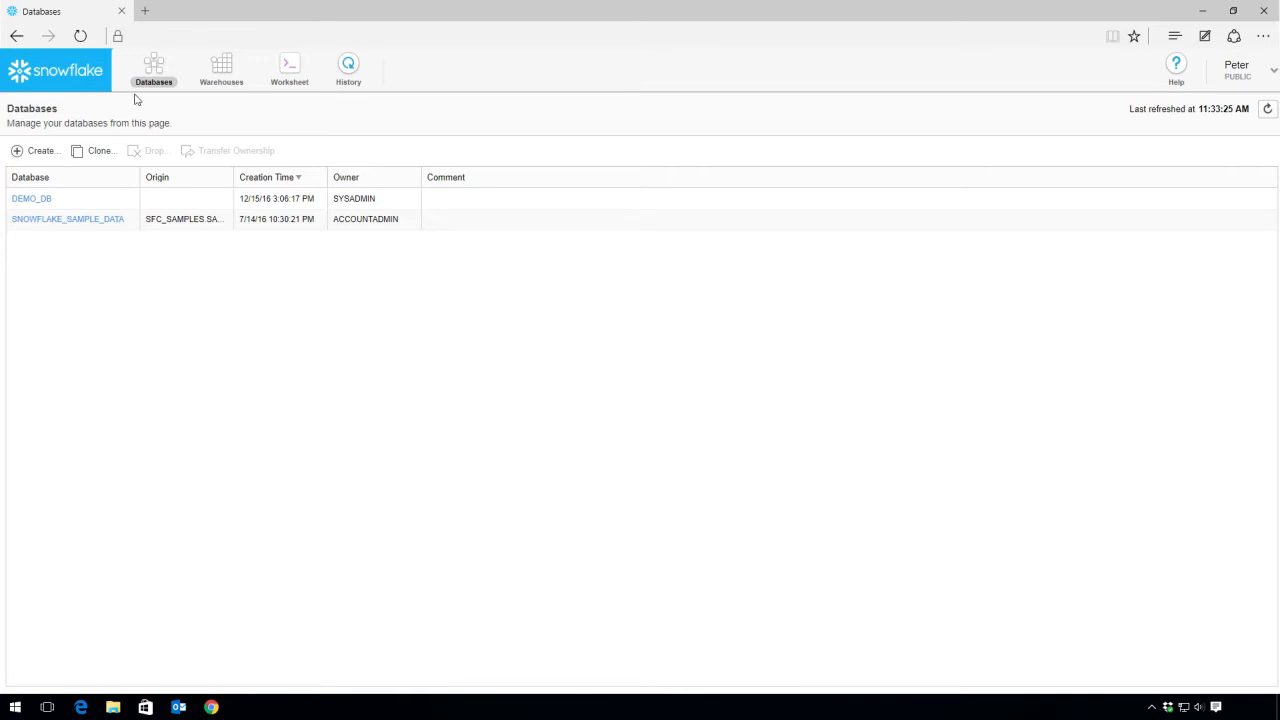
Open the DEMO_DB database's table list and start creating a table.
click(38, 207)
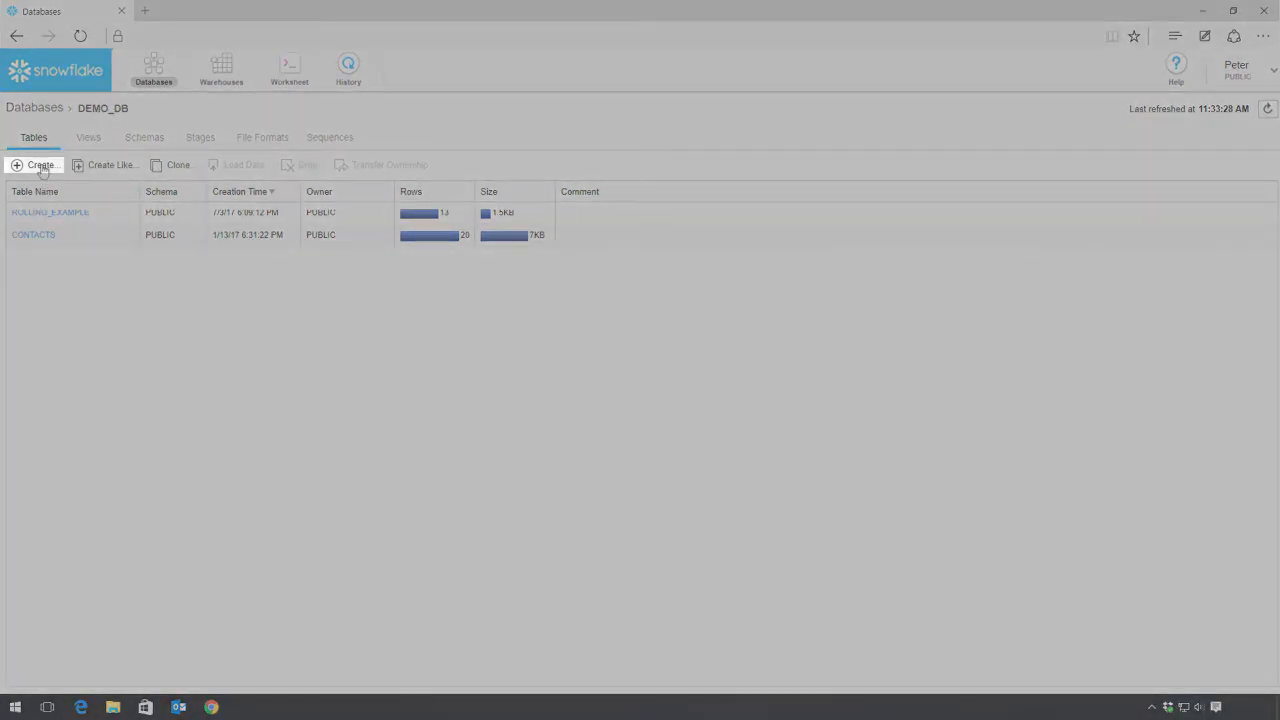
click(41, 166)
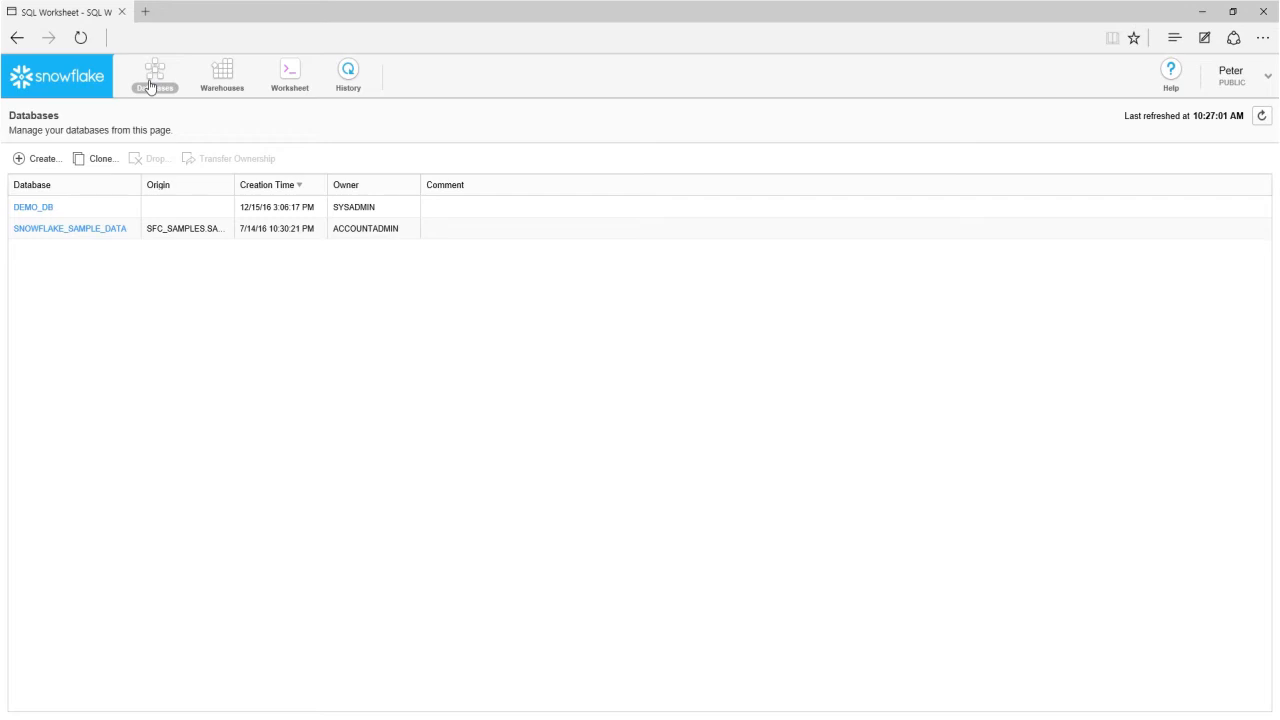
Return to the database list and open the tables of SNOWFLAKE_SAMPLE_DATA.
click(150, 85)
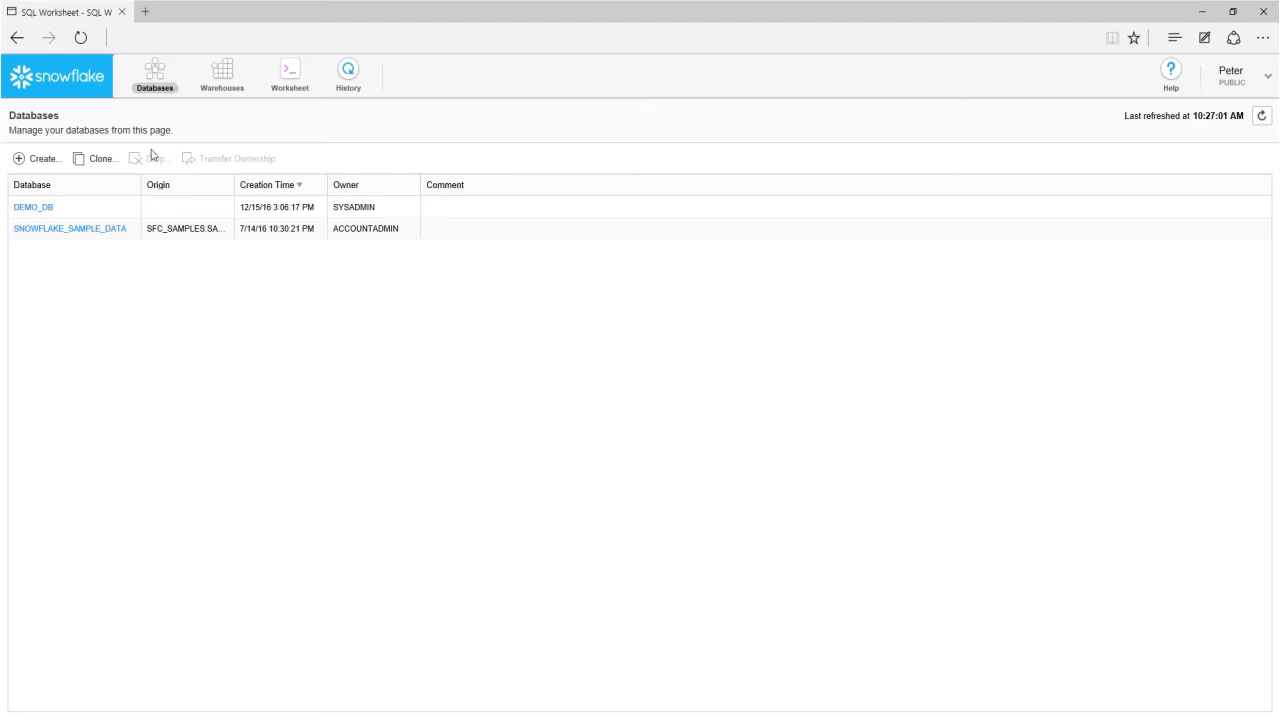
click(226, 242)
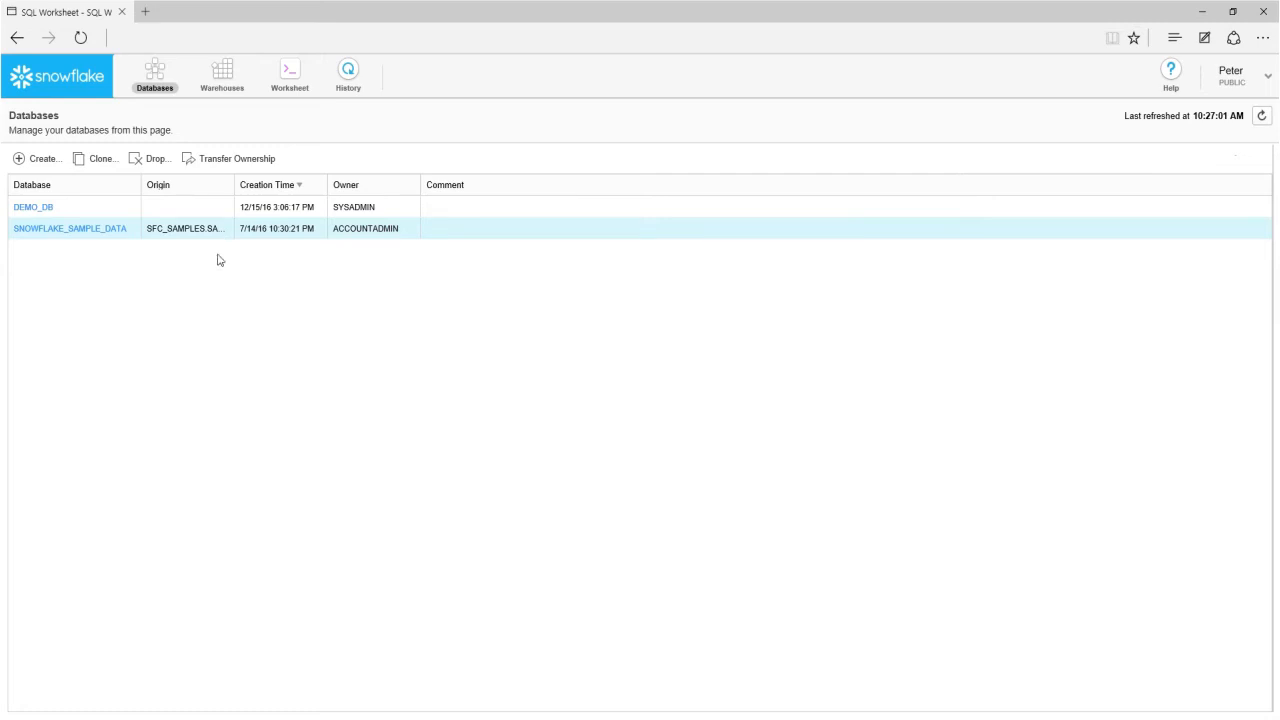
click(86, 235)
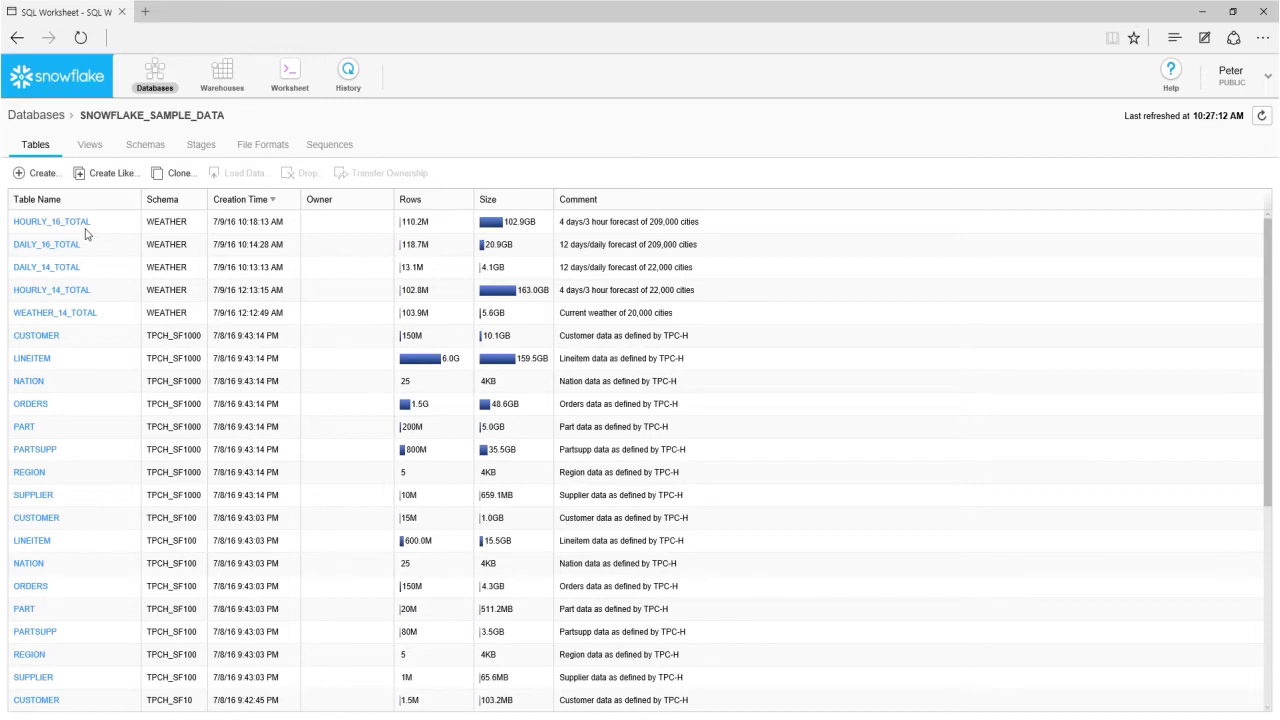
Browse the schemas of SNOWFLAKE_SAMPLE_DATA from INFORMATION_SCHEMA down to WEATHER.
click(145, 144)
click(129, 225)
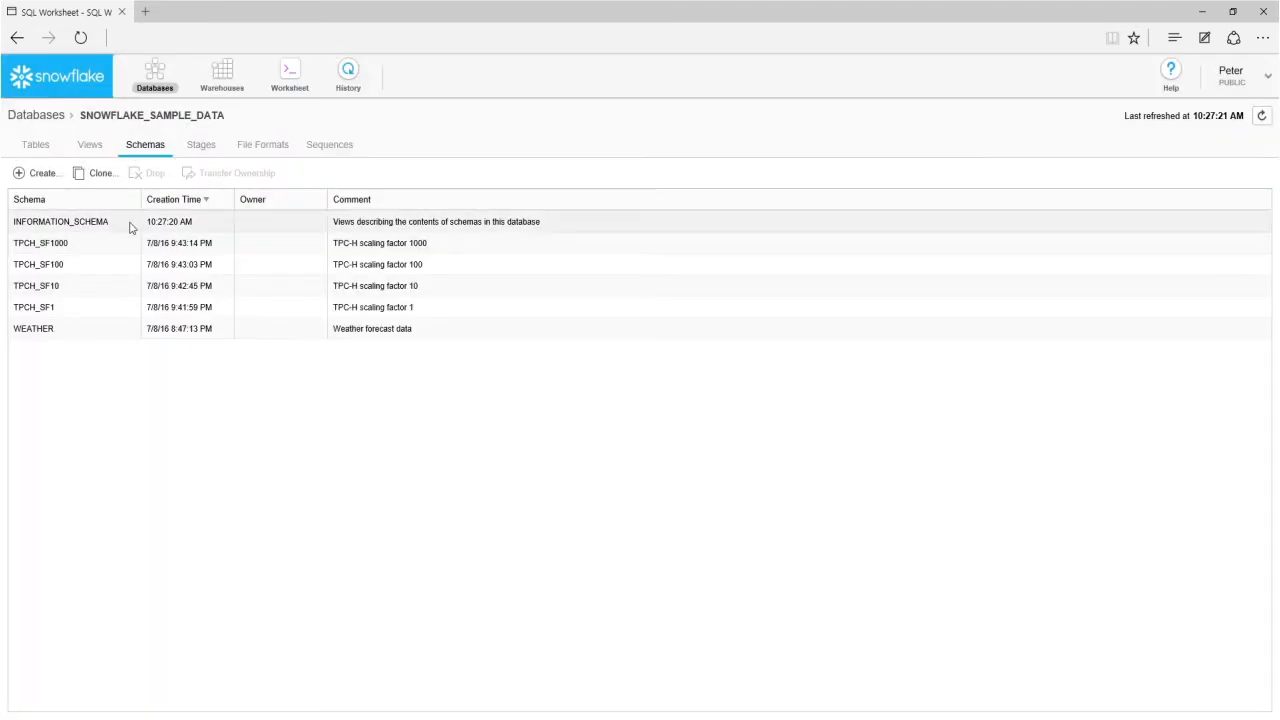
key(Down)
key(Down)
key(Down)
key(Down)
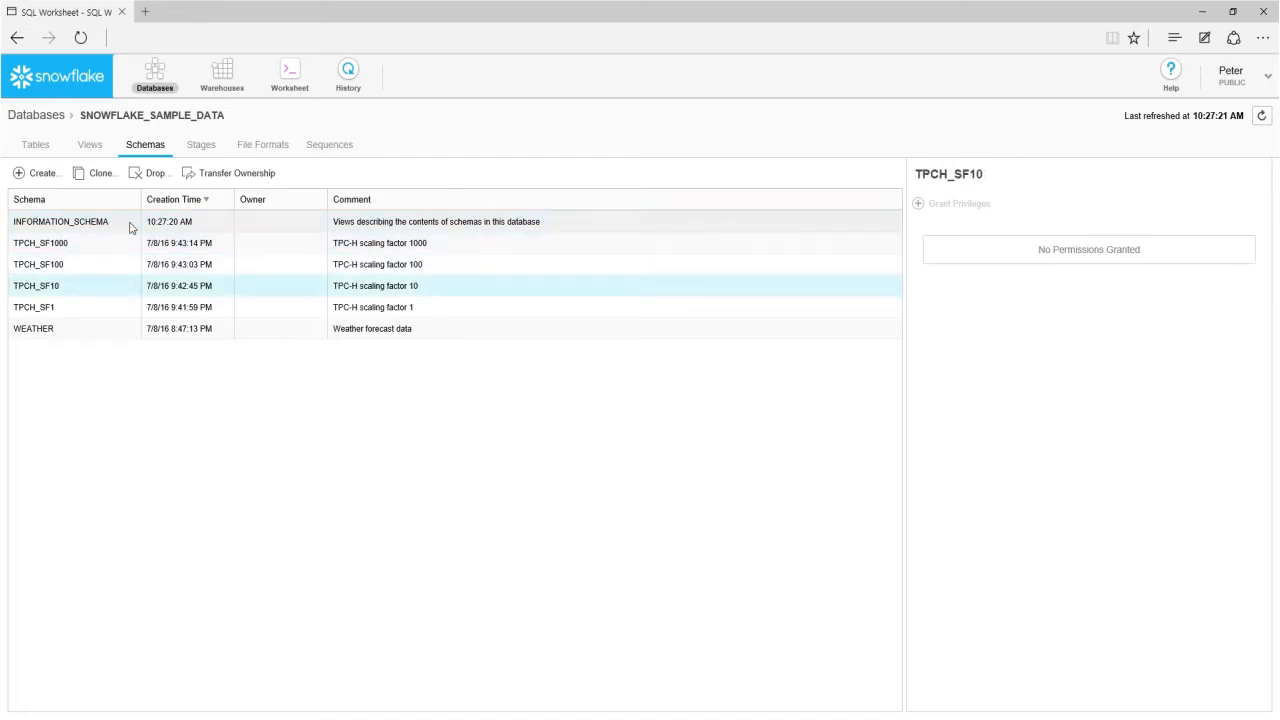
key(Down)
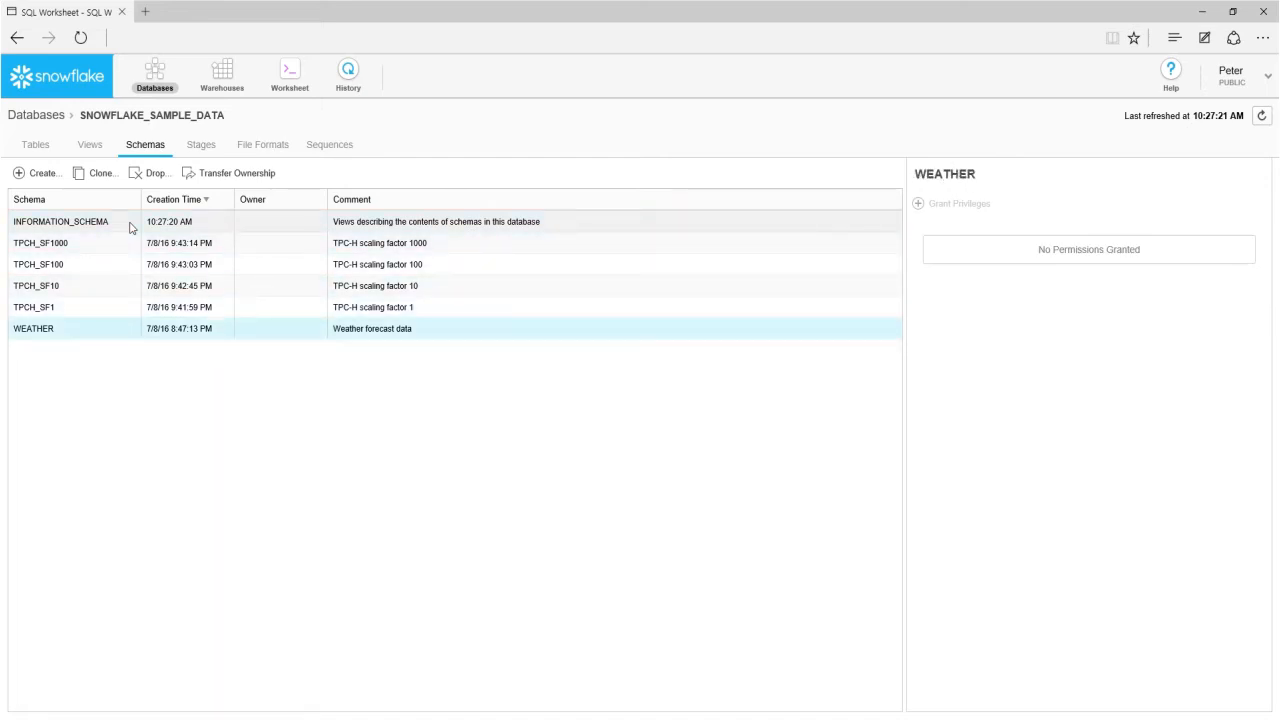
Create a new blank SQL worksheet.
click(288, 75)
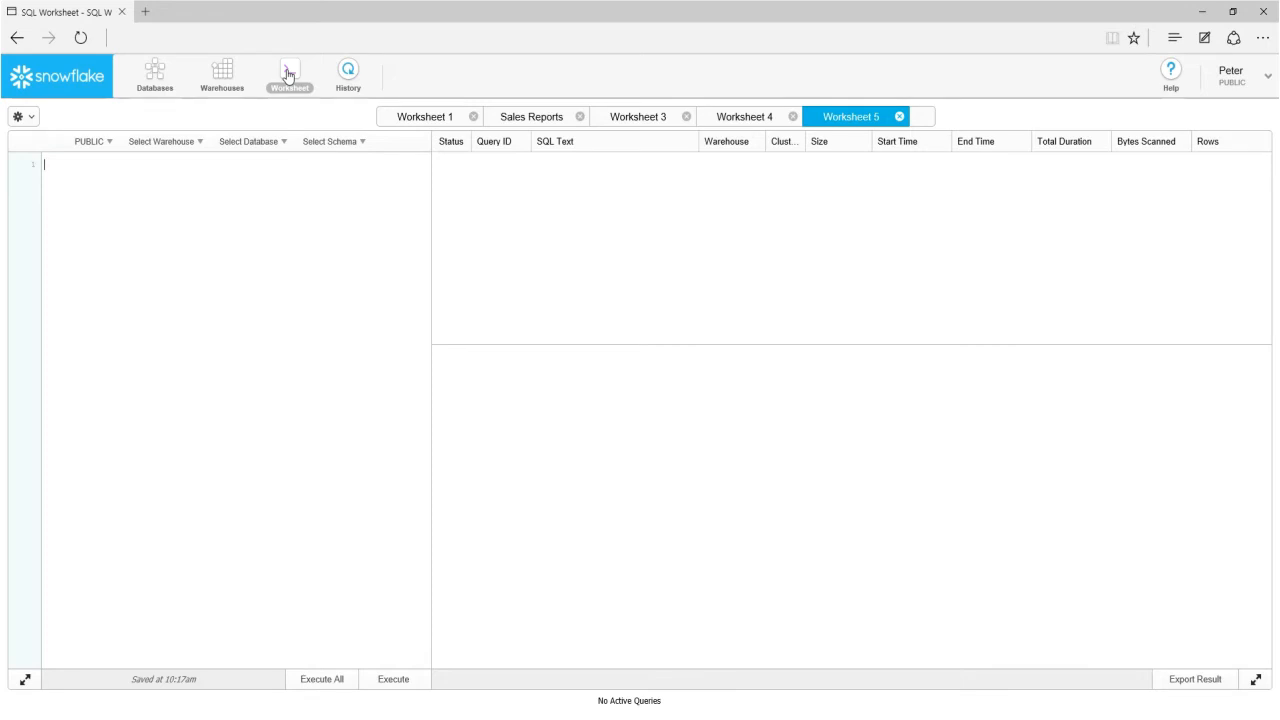
click(925, 117)
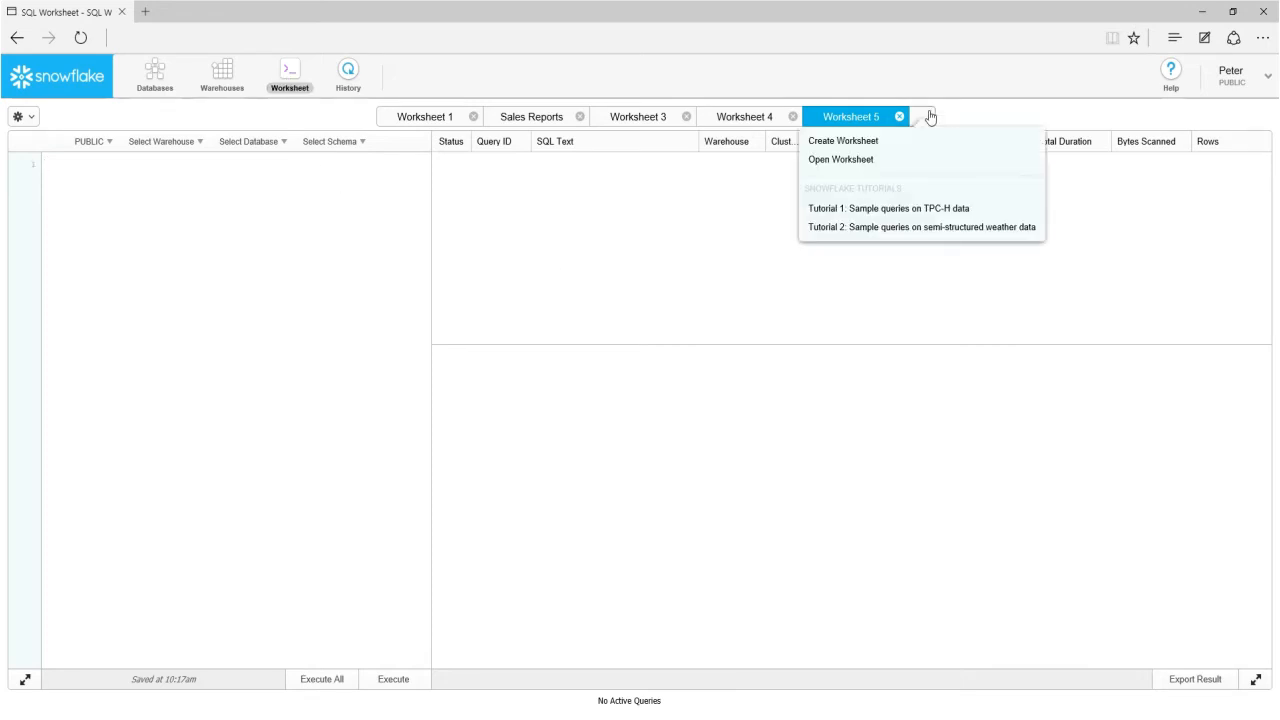
click(869, 145)
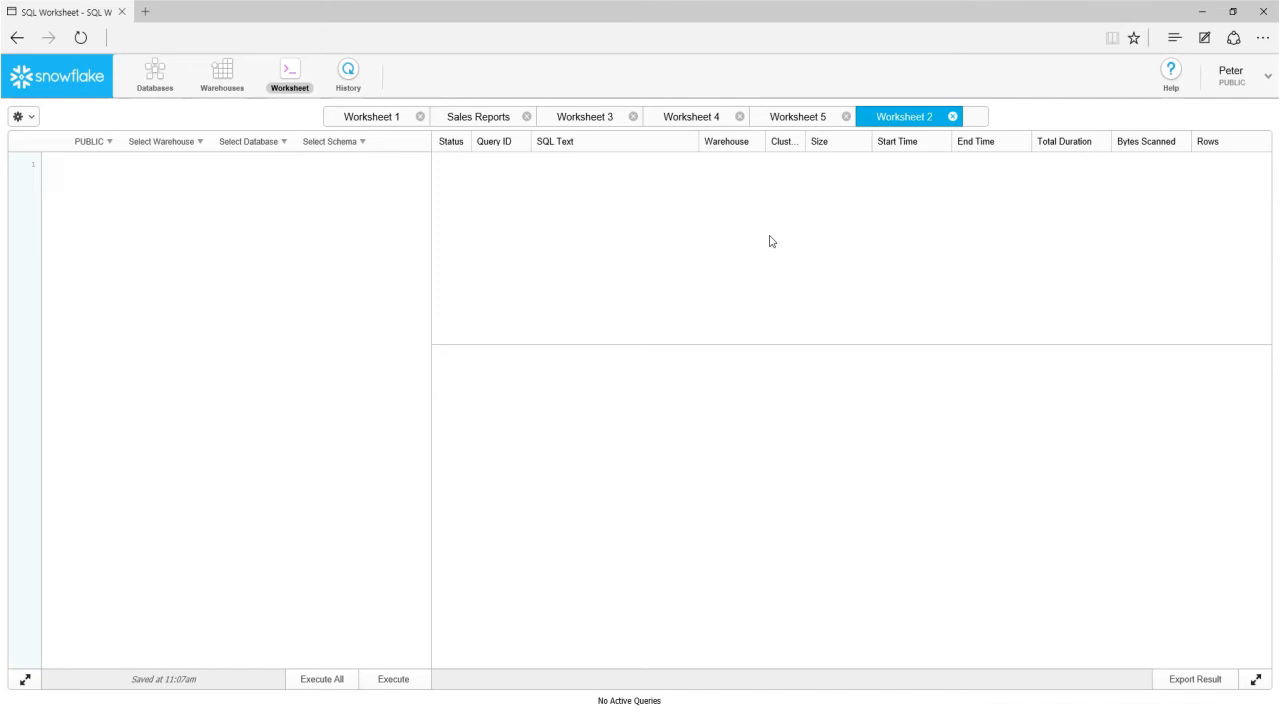
View Worksheet 1, and run all the statements in the Sales Reports worksheet.
click(381, 118)
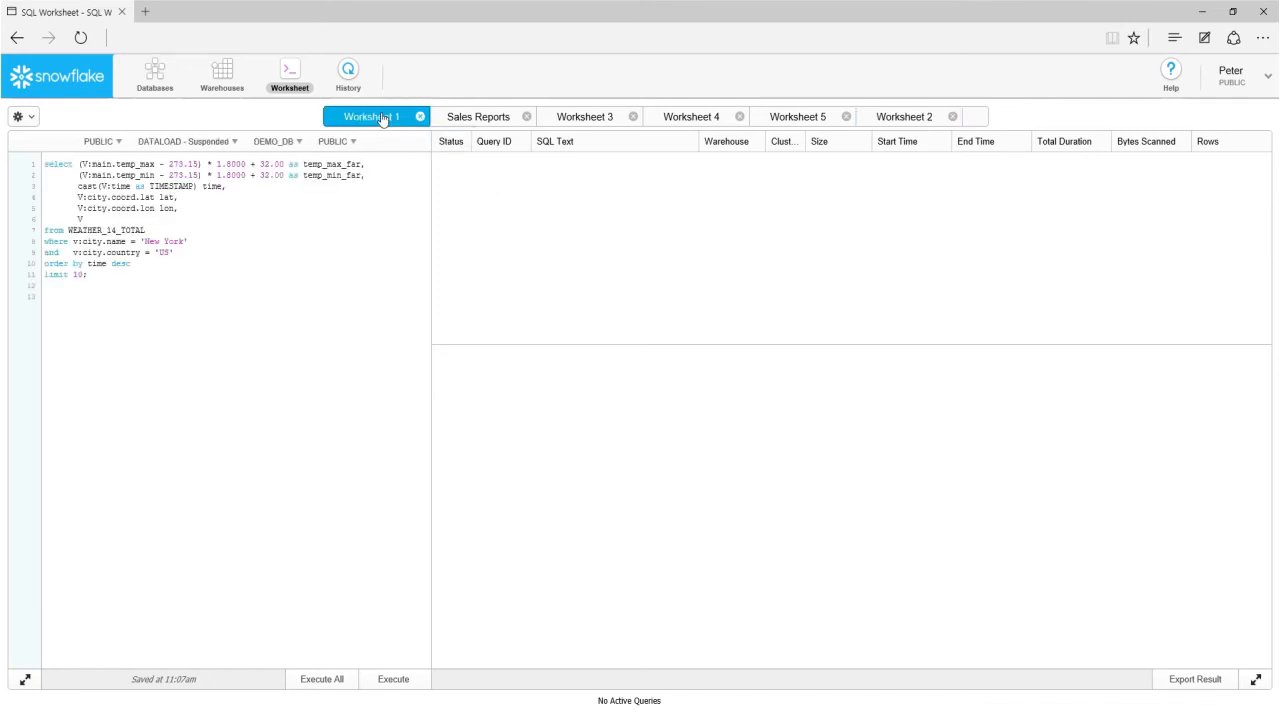
click(500, 121)
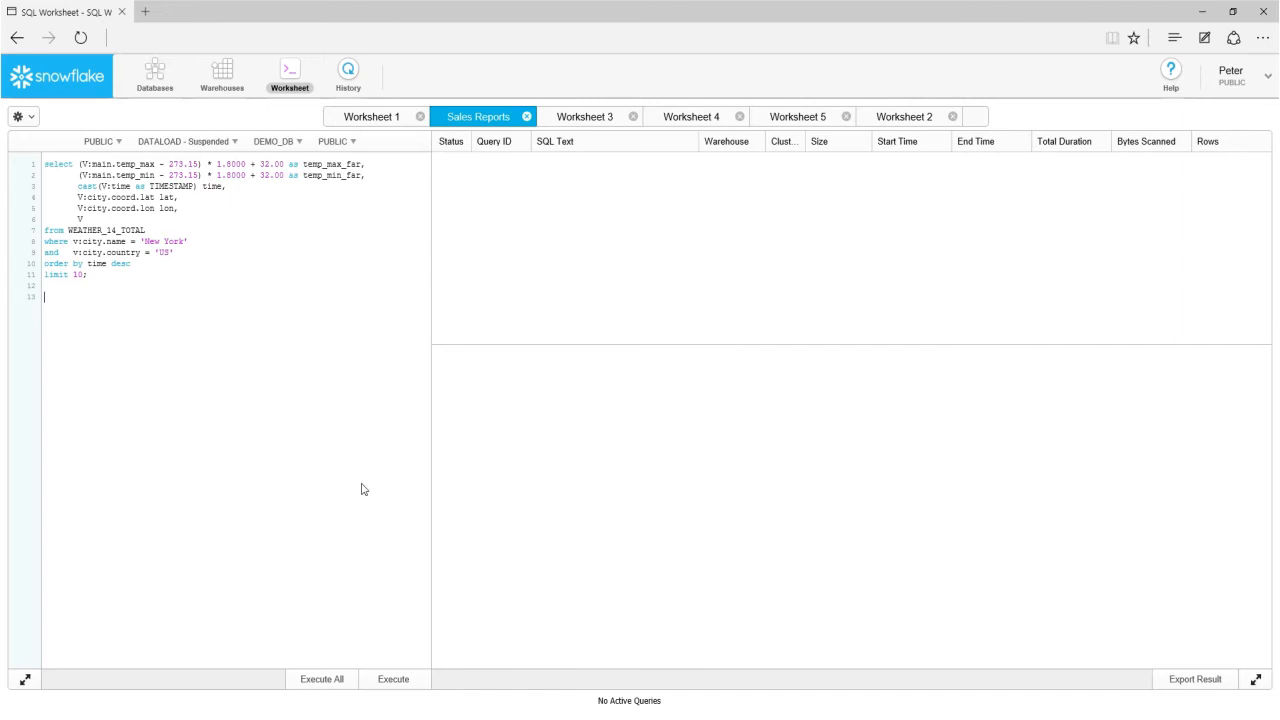
click(347, 680)
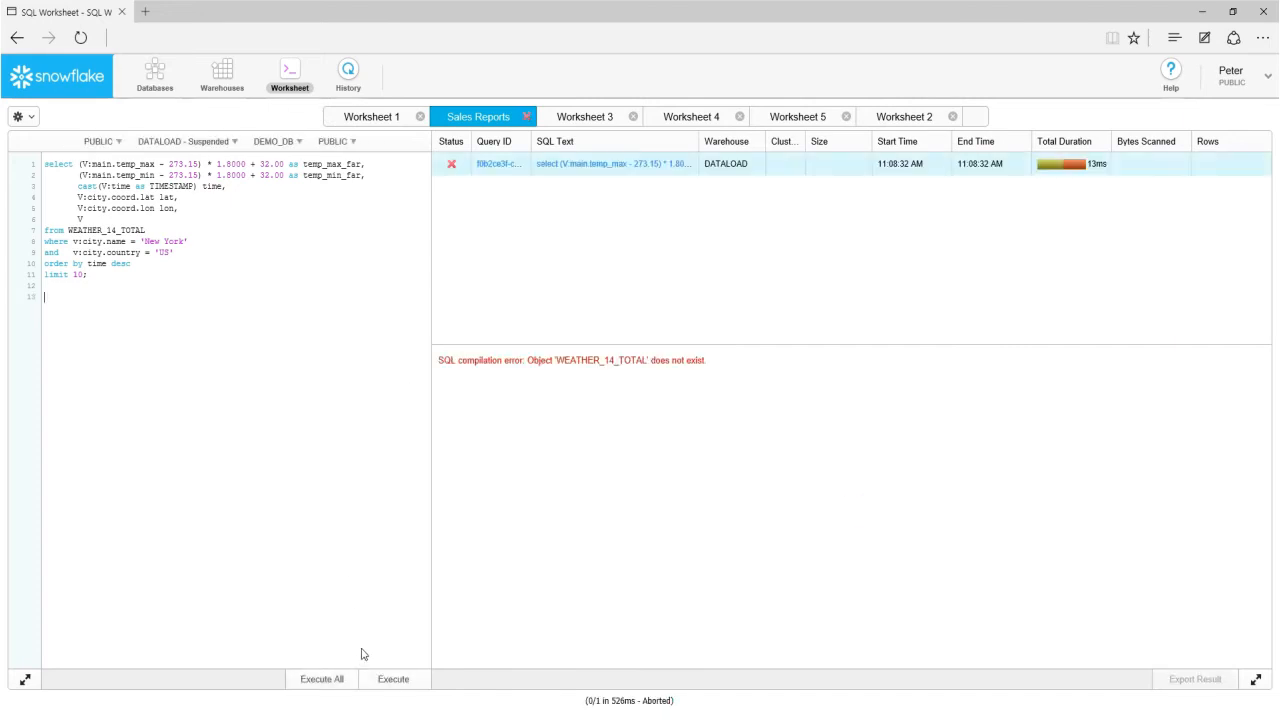
Check the worksheet options and the roles available for the session and the Sales Reports worksheet, keeping the PUBLIC role.
click(24, 117)
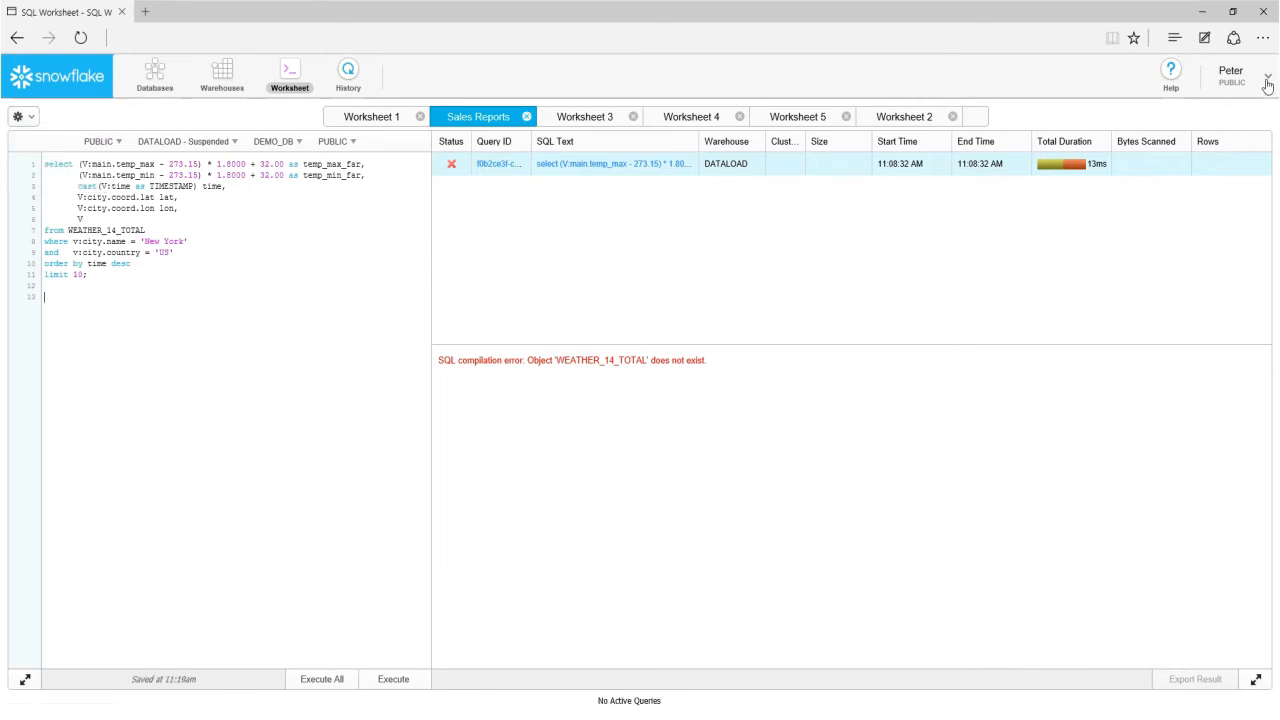
click(1267, 84)
mouse_move(1213, 119)
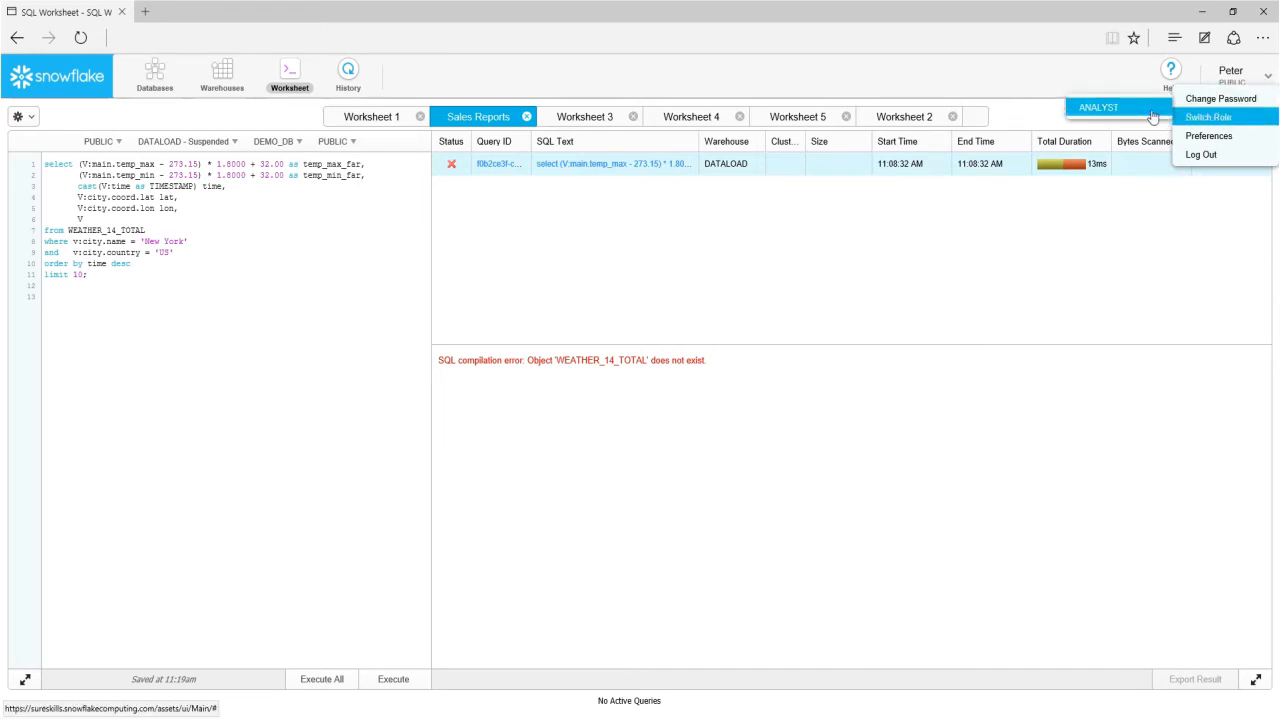
click(972, 266)
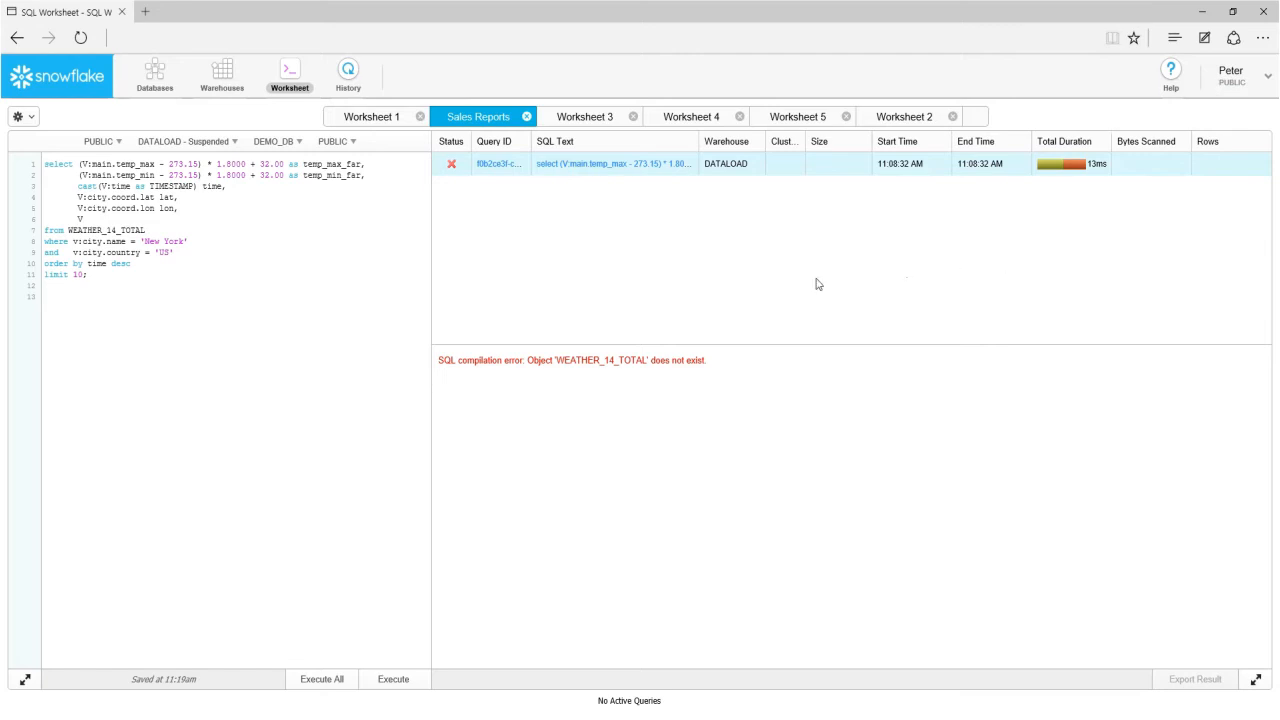
click(117, 143)
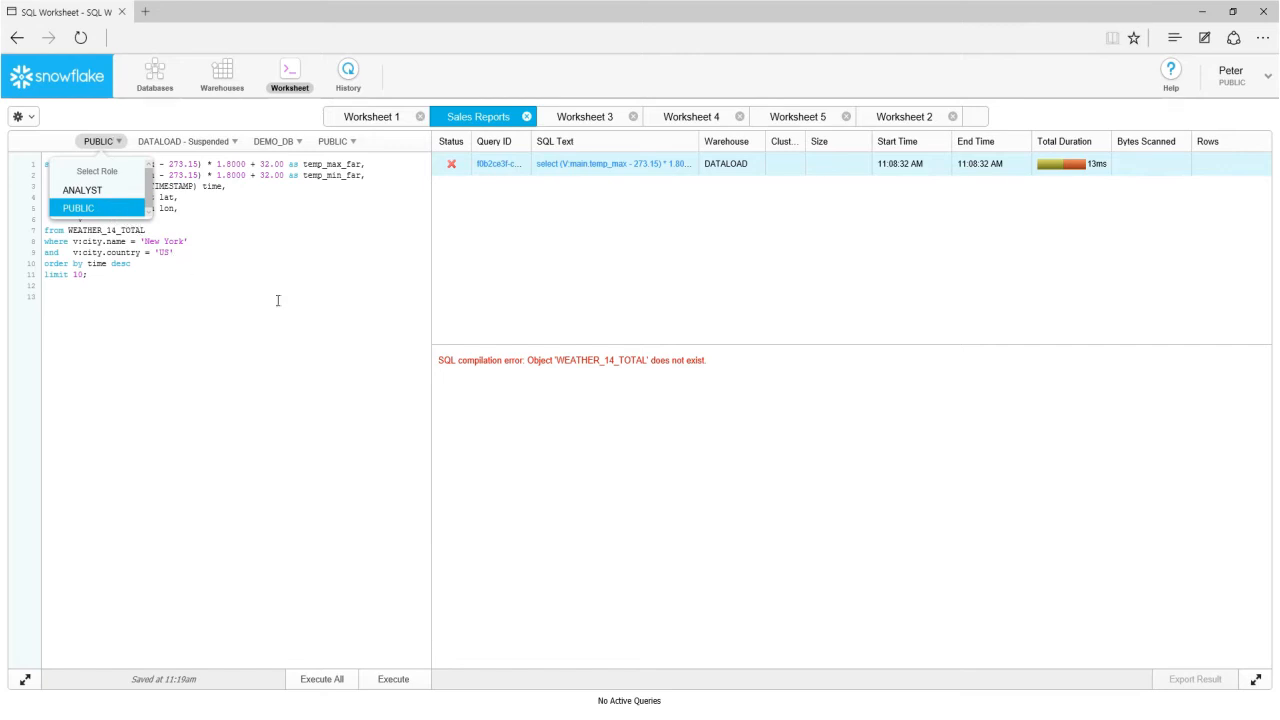
click(327, 312)
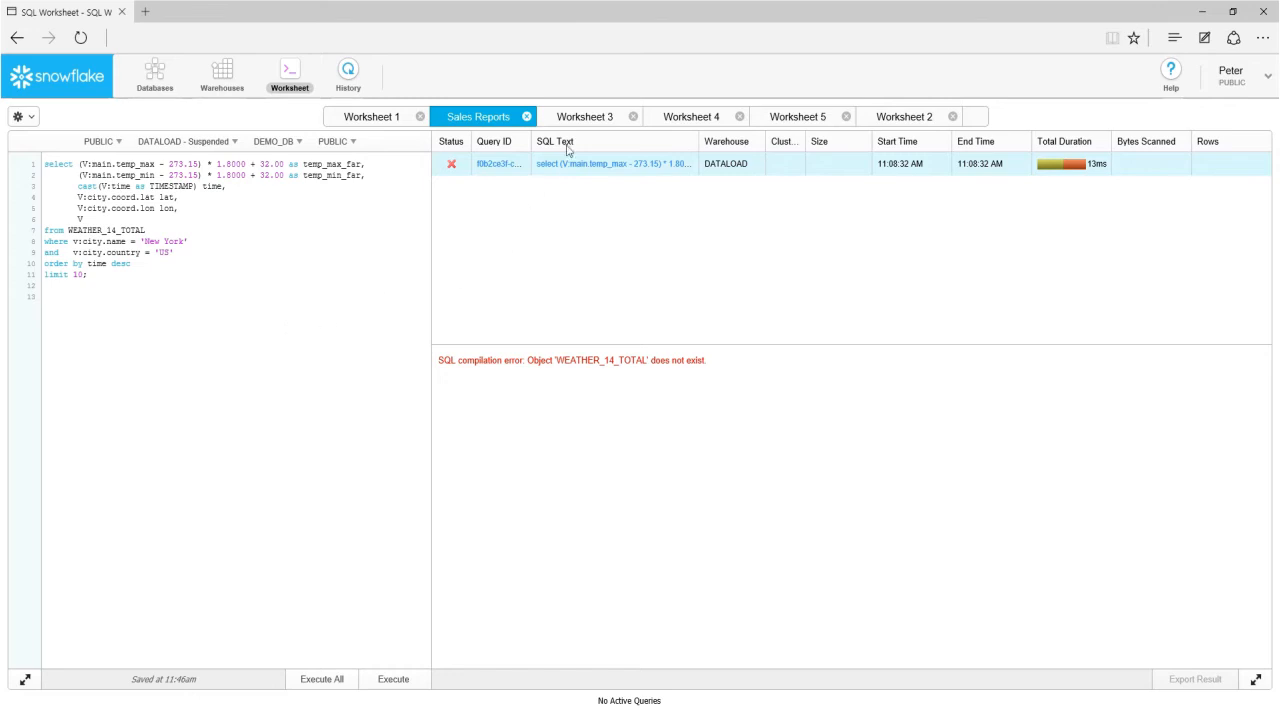
In Worksheet 3, check the warehouse, database and schema choices without selecting any.
click(589, 119)
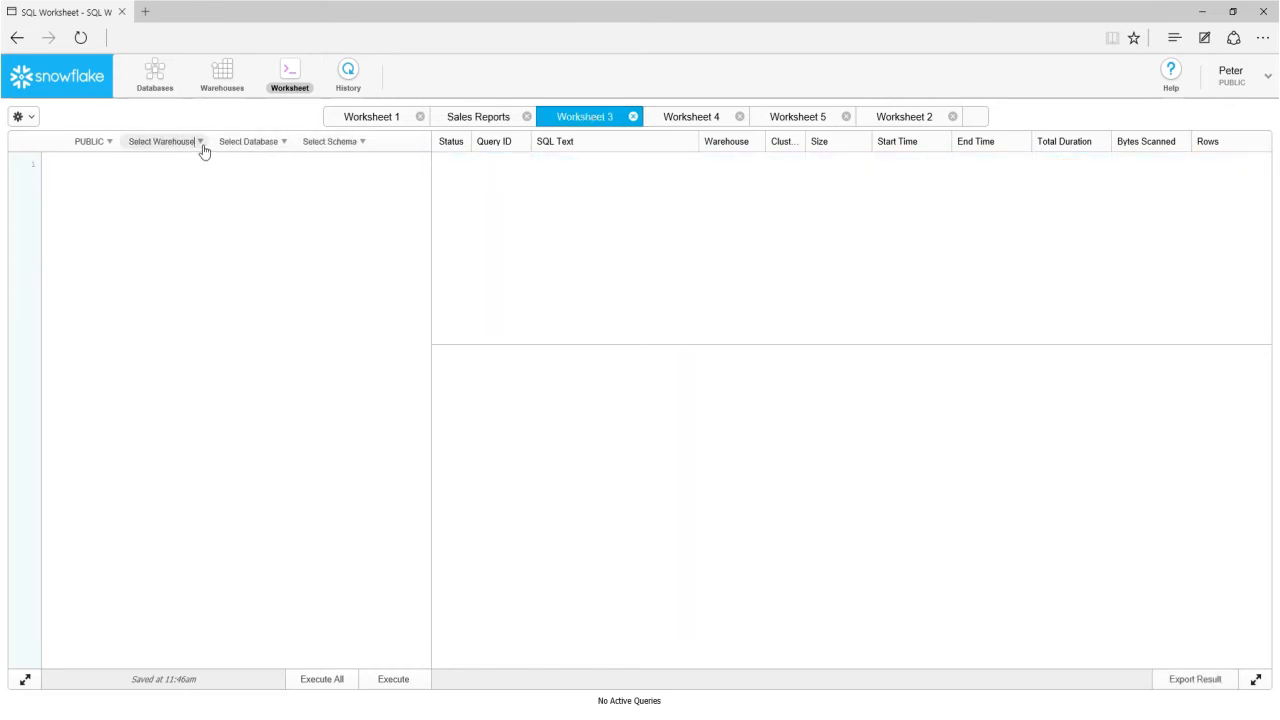
click(202, 147)
click(284, 143)
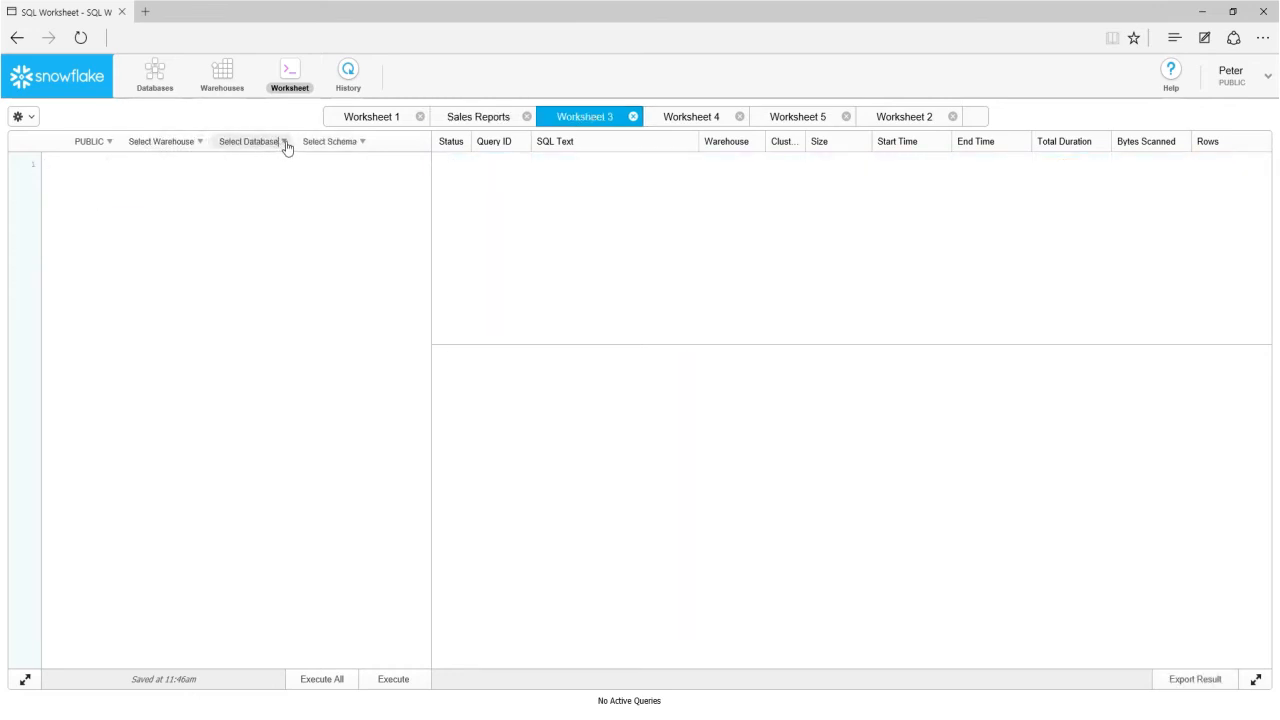
click(284, 143)
click(362, 148)
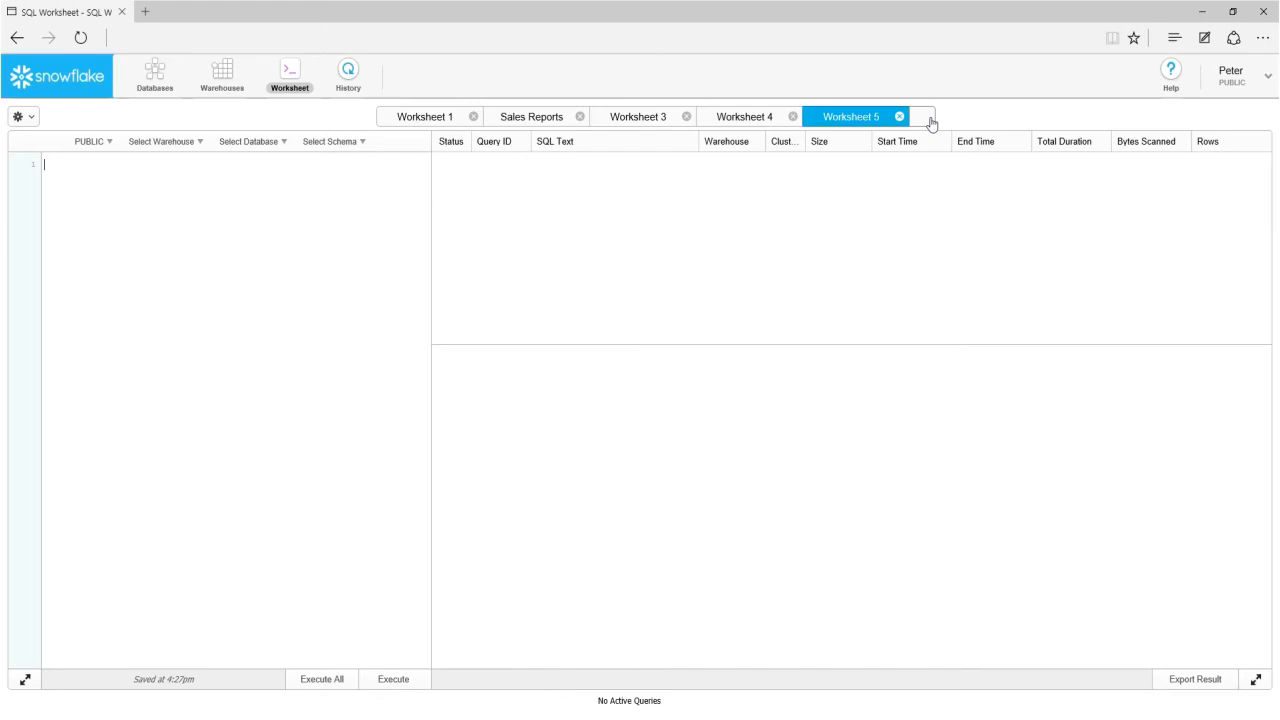
Open the worksheet "Tutorial 2: Sample queries on semi-structured weather data" and look through its SQL script.
click(931, 120)
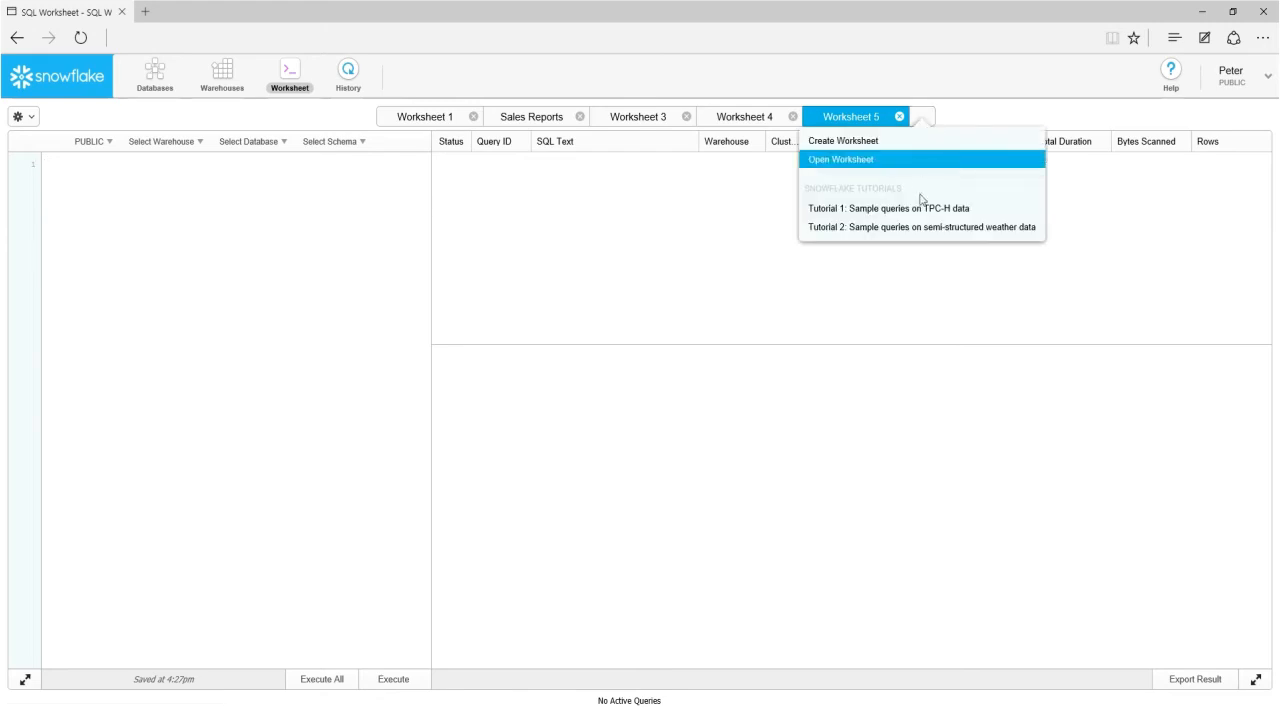
click(920, 229)
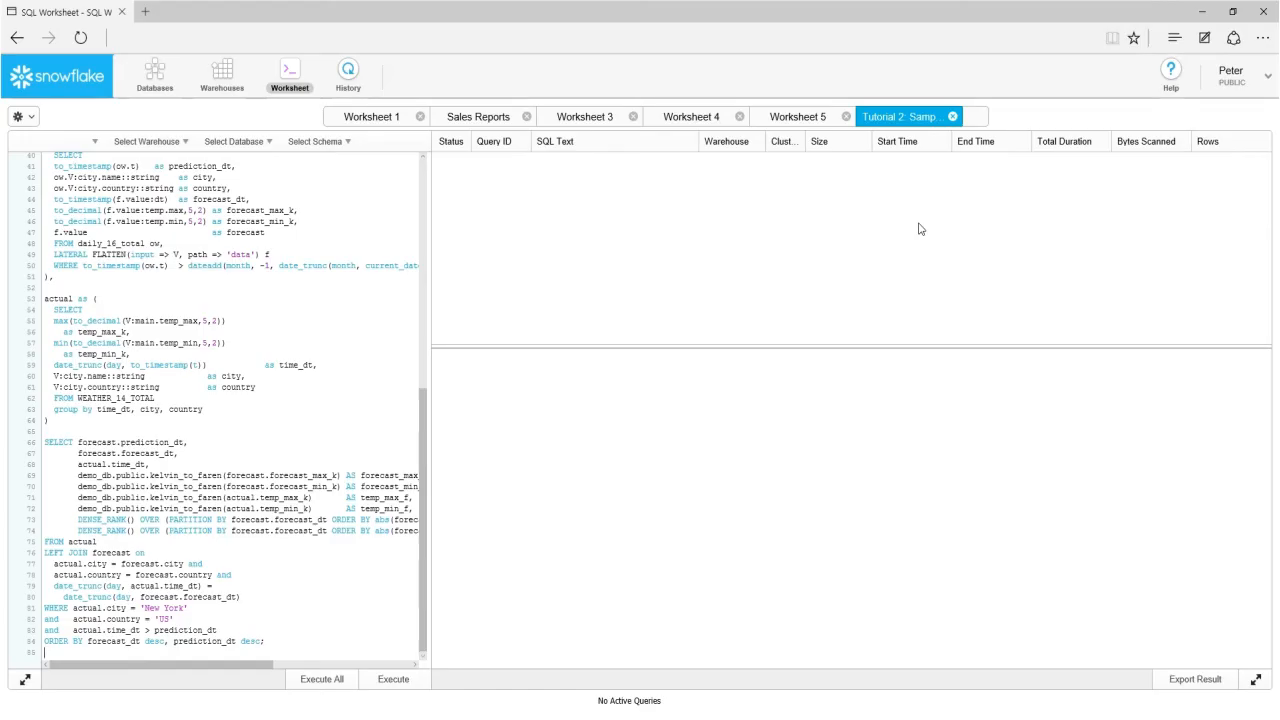
drag(423, 405, 428, 174)
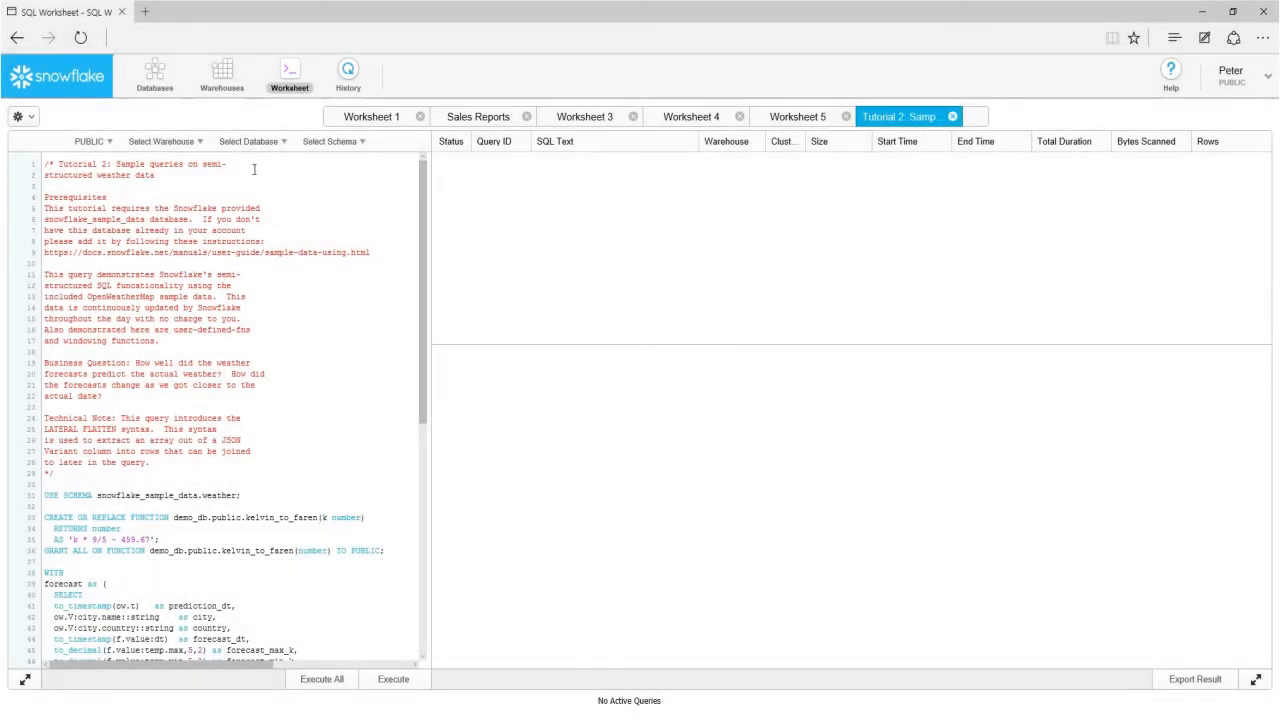
Resume the DATALOAD warehouse at X-Small size for the tutorial worksheet and run all its statements.
click(165, 141)
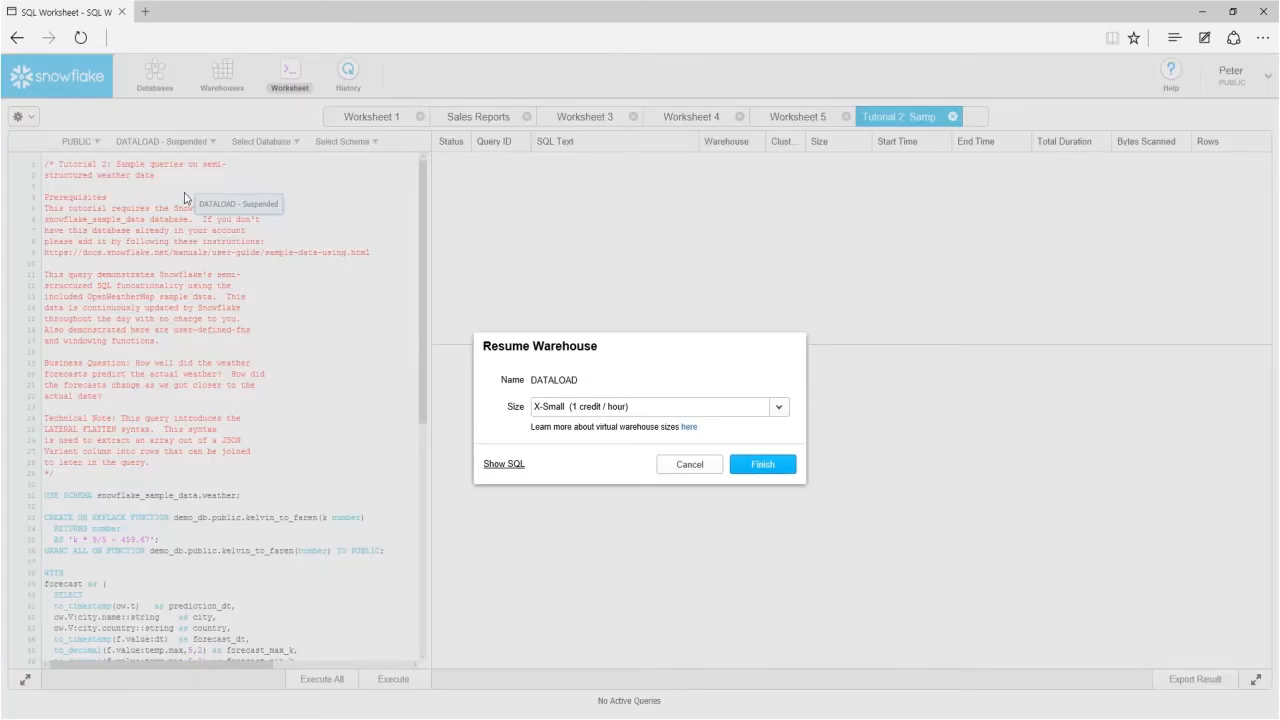
click(770, 465)
click(348, 680)
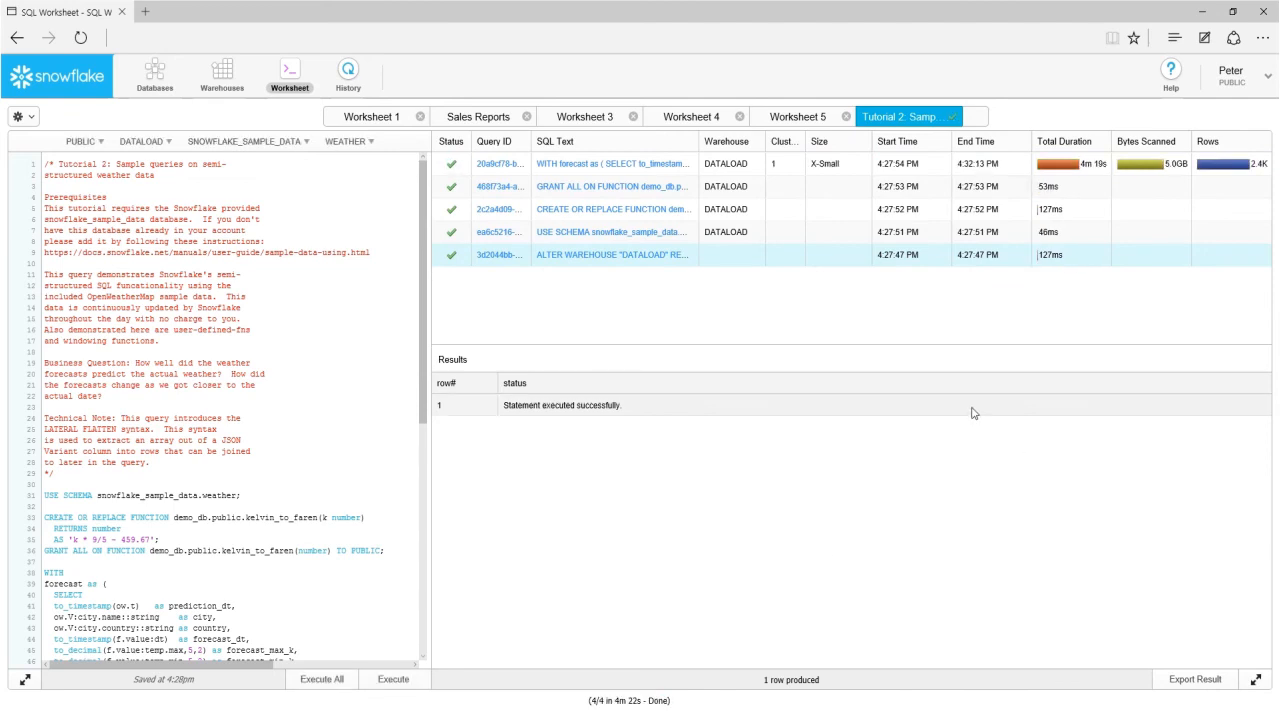
Close the tutorial worksheet, saving it as "Weather Forecasts".
click(952, 116)
click(951, 157)
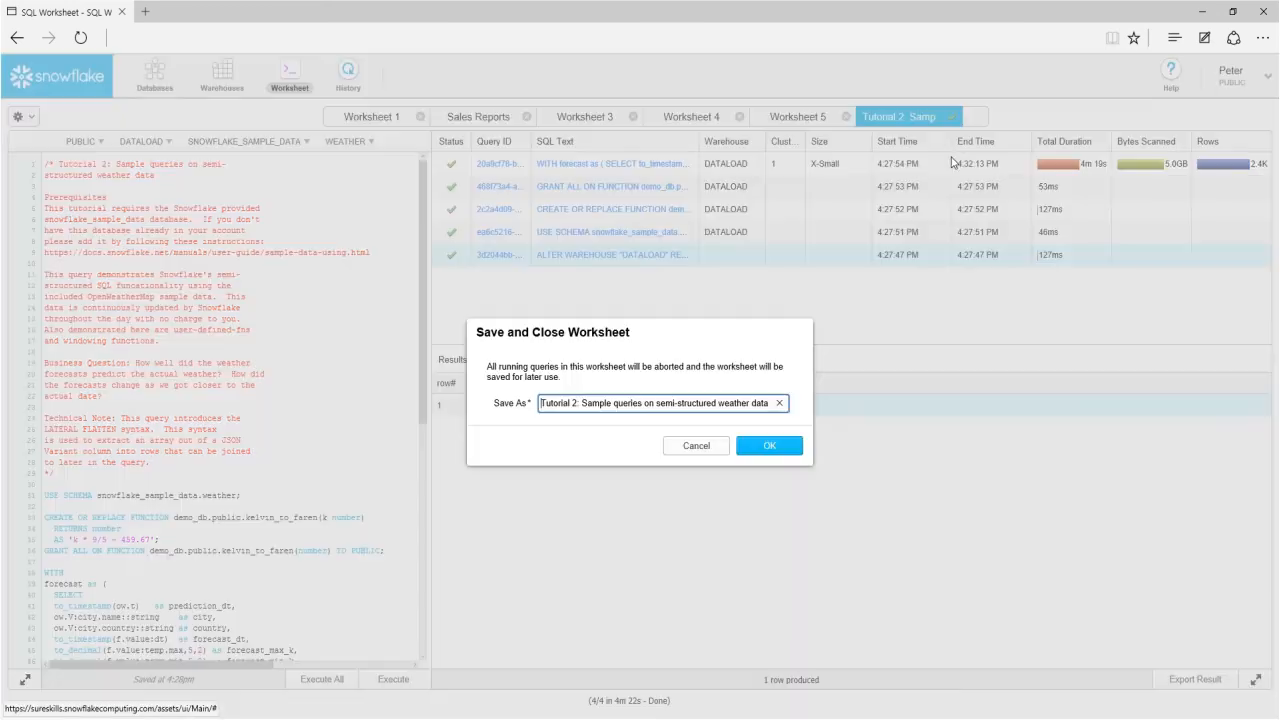
drag(545, 402, 1177, 507)
text(W)
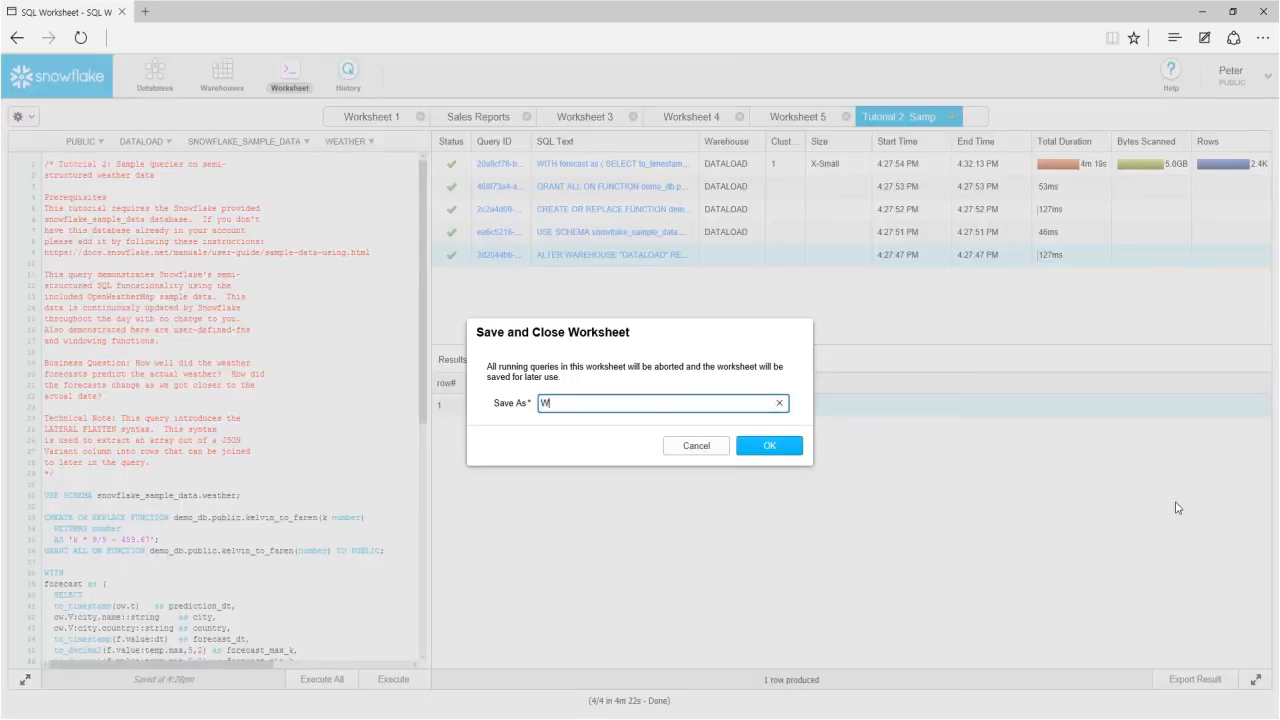
text(eather Forecasts)
click(769, 447)
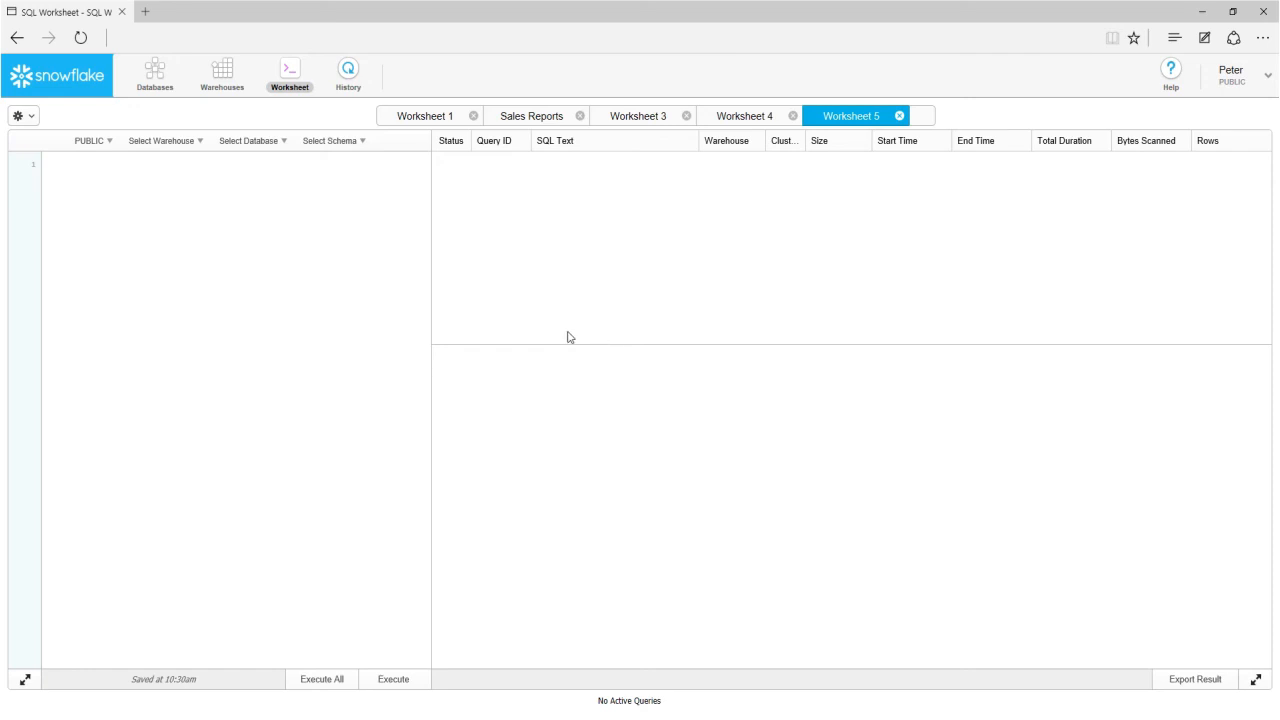
Open the query history and view the criteria available for filtering it.
click(348, 80)
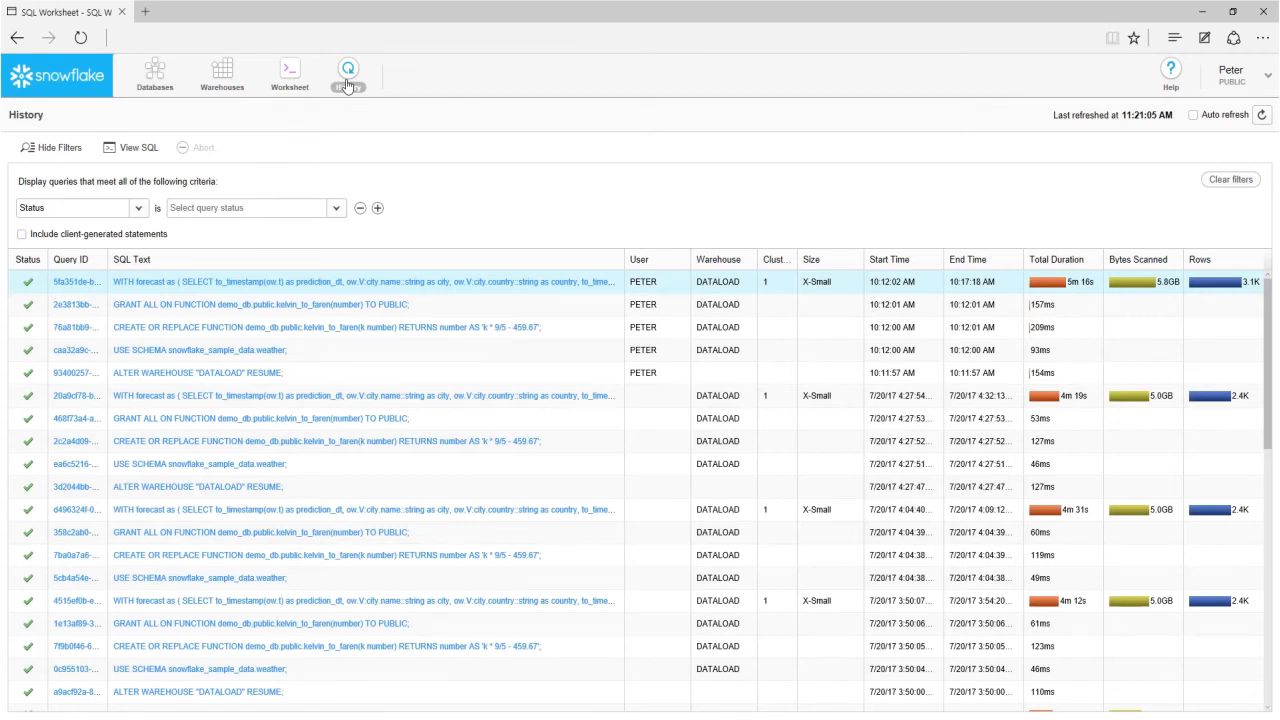
click(140, 208)
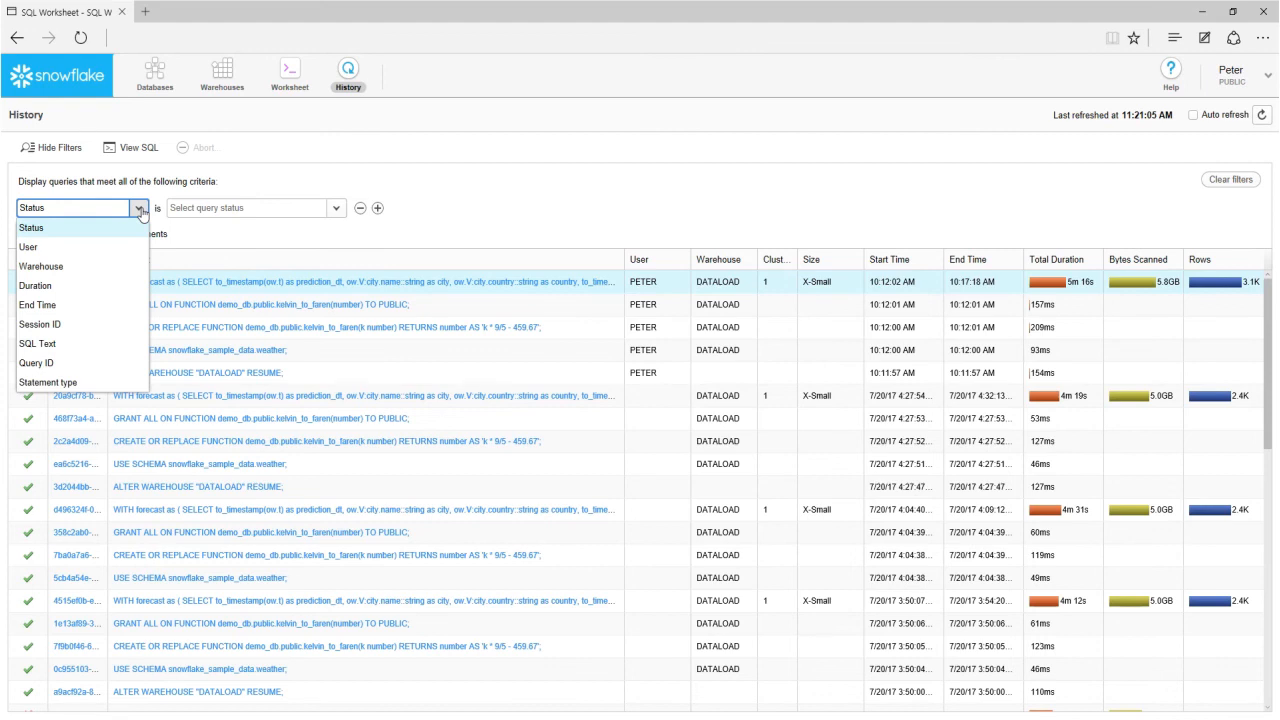
click(141, 209)
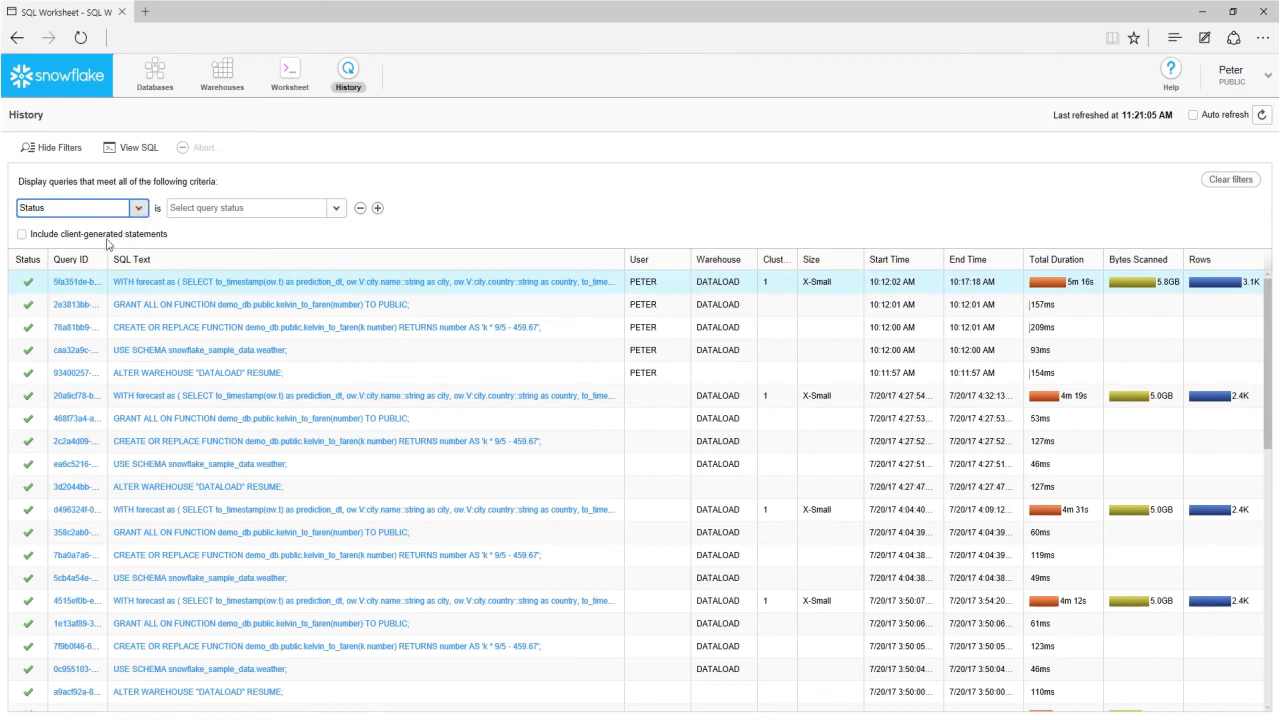
Open the most recent forecast query's details, then examine its execution profile down to the table scans and its most expensive nodes.
click(82, 287)
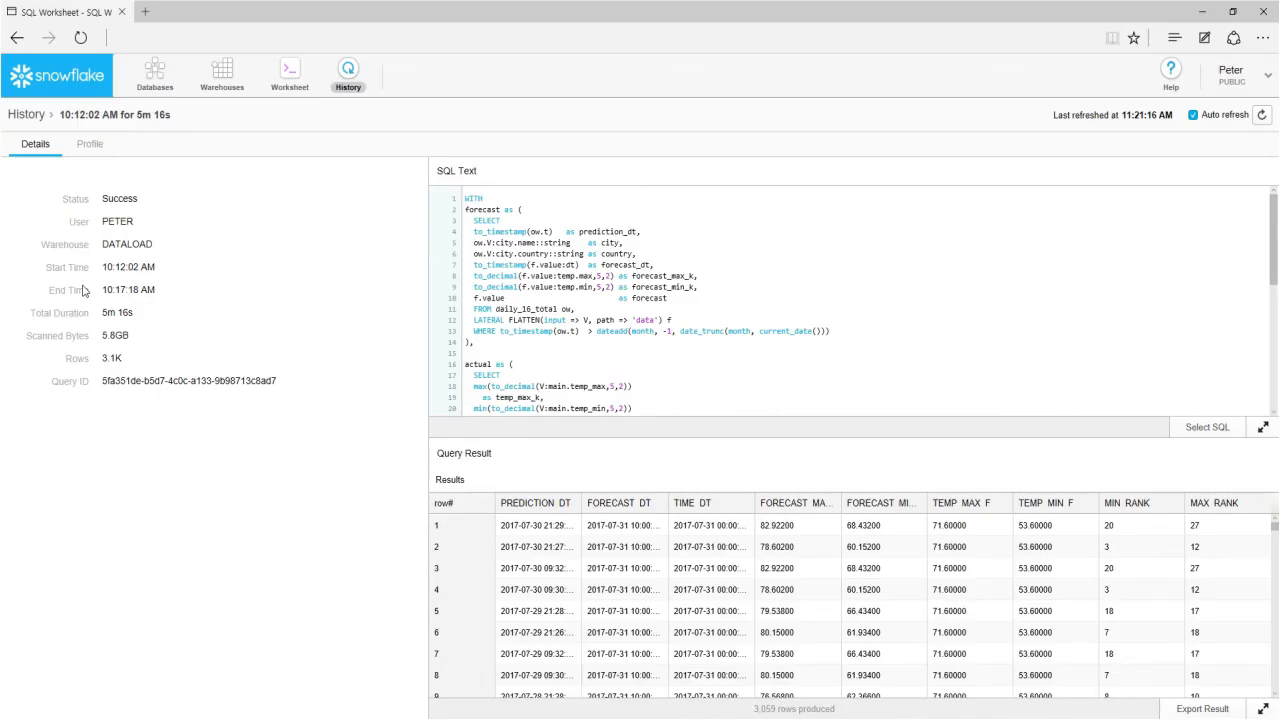
click(90, 144)
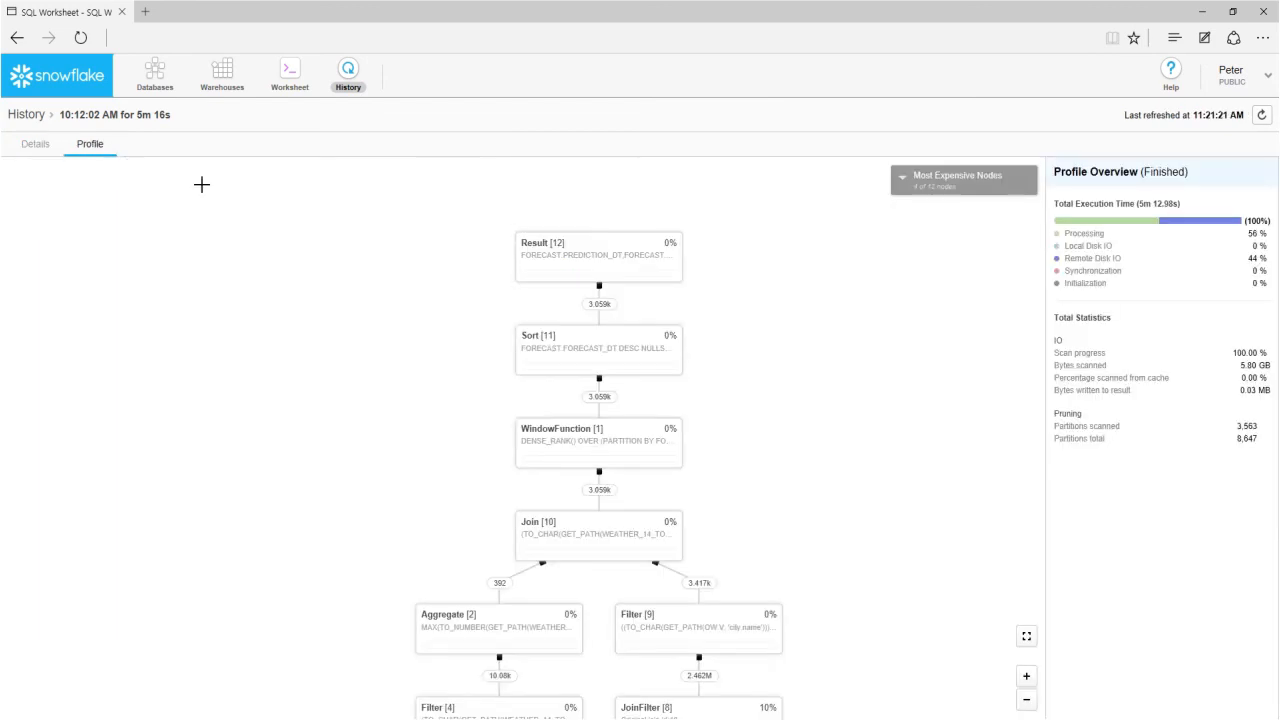
drag(751, 386, 747, 233)
drag(820, 491, 810, 224)
click(902, 177)
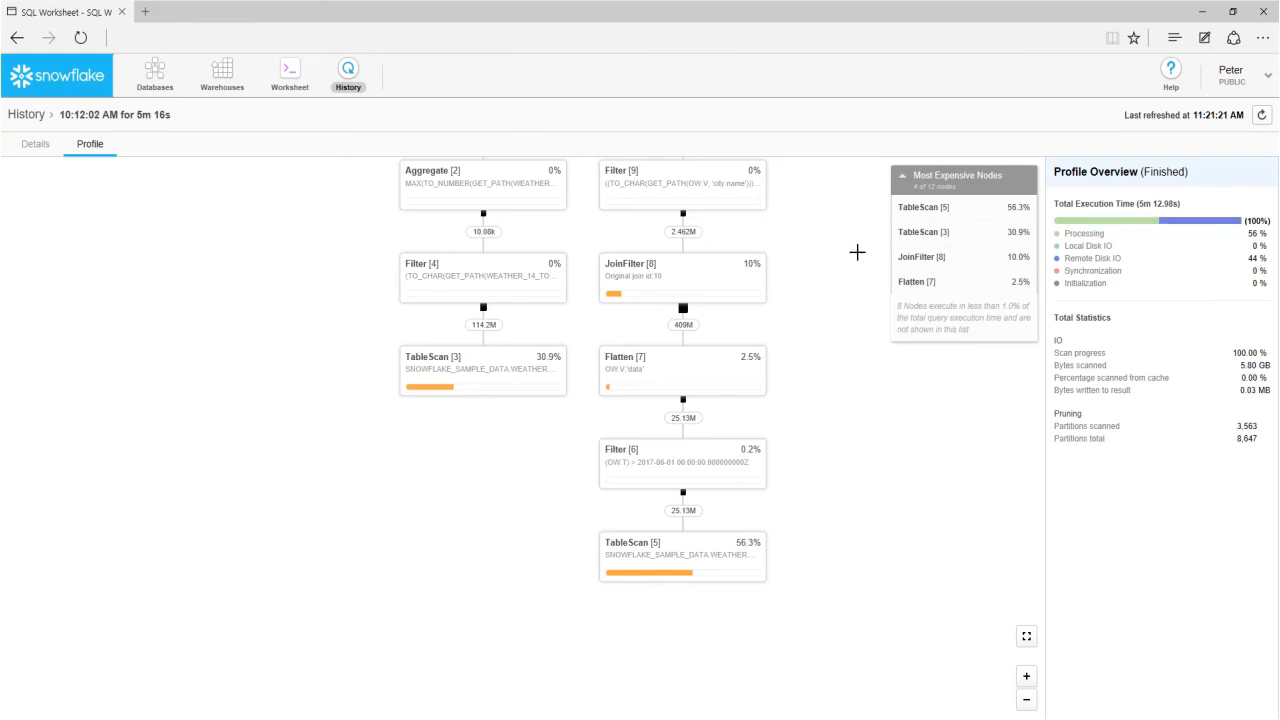